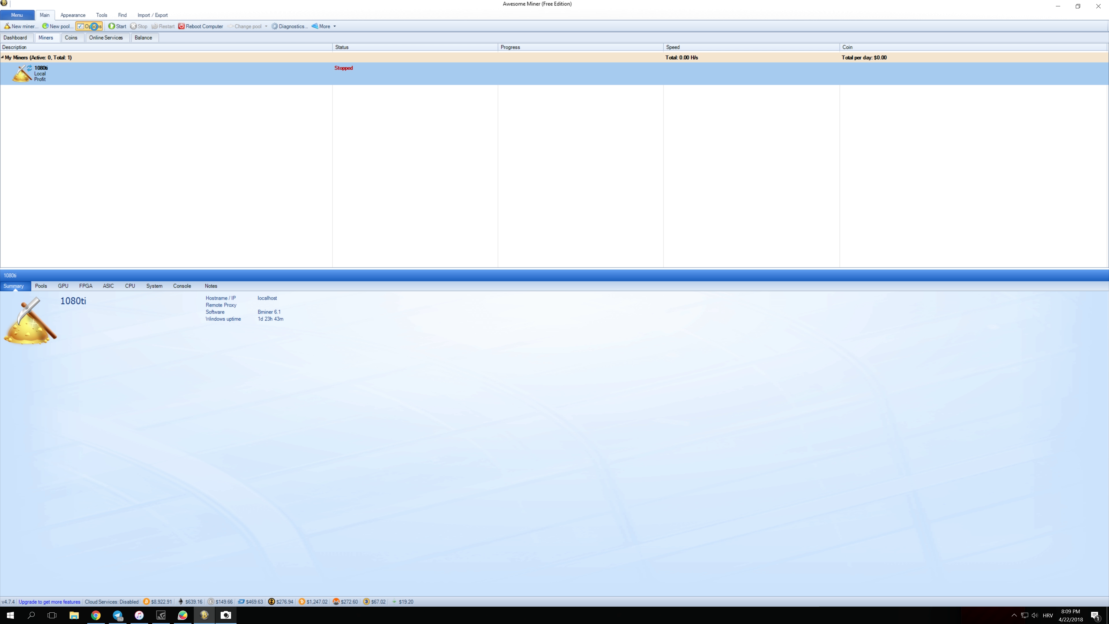
Open Options at Profit Switching, showing Mining Pool Hub enabled in region Europe
left_click(94, 26)
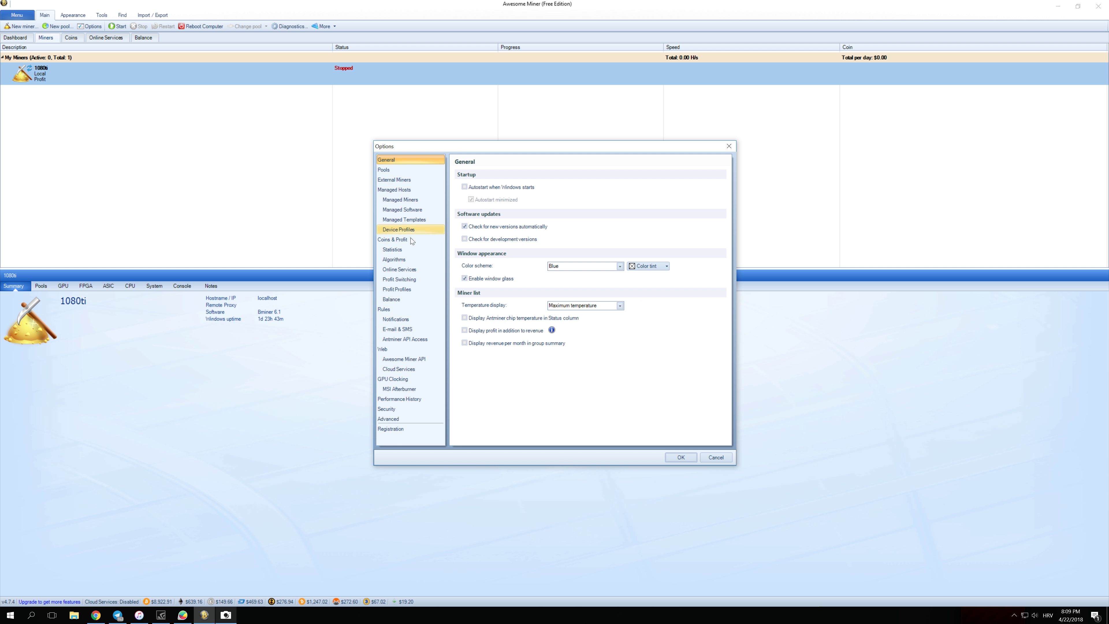
left_click(401, 279)
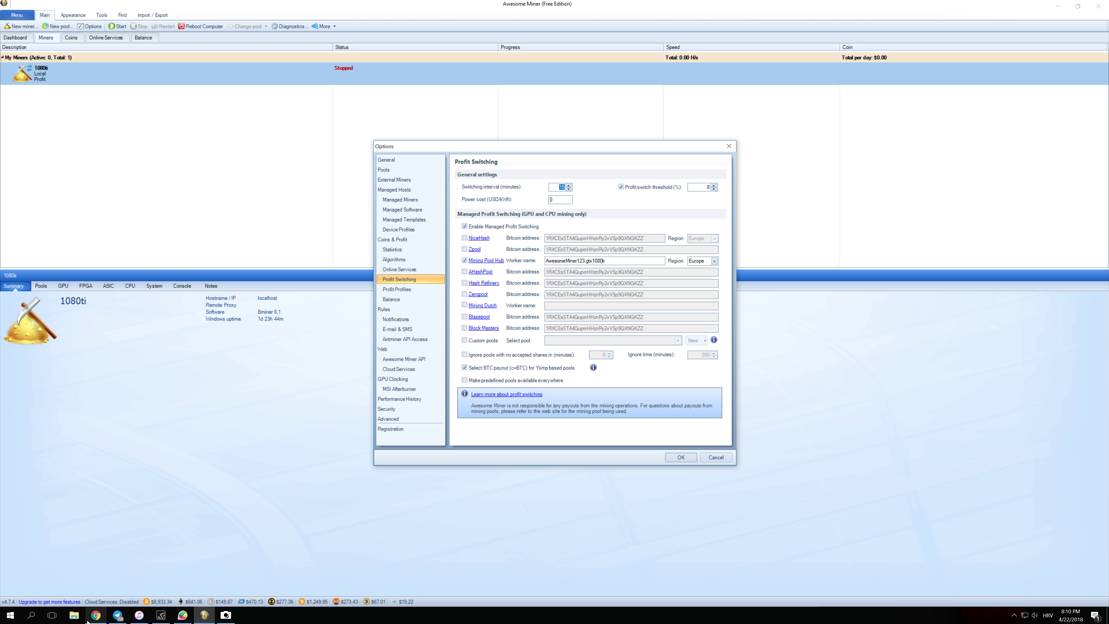
Switch to the Mining Pool Hub home page in Chrome
left_click(96, 615)
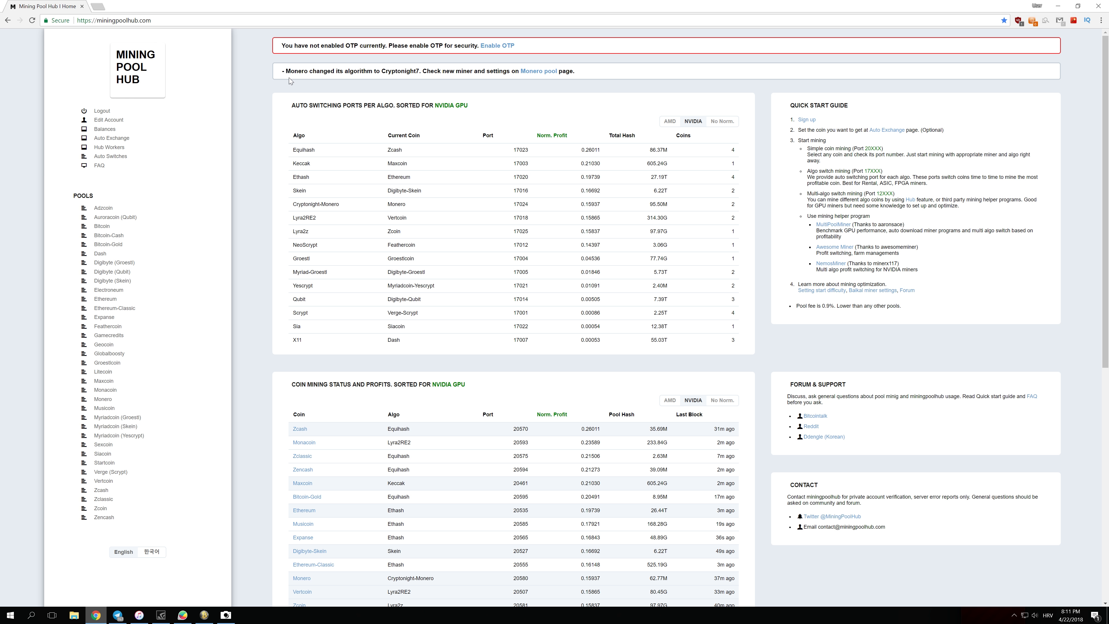
Go to the Hub Workers page listing the five GTX workers
left_click(115, 148)
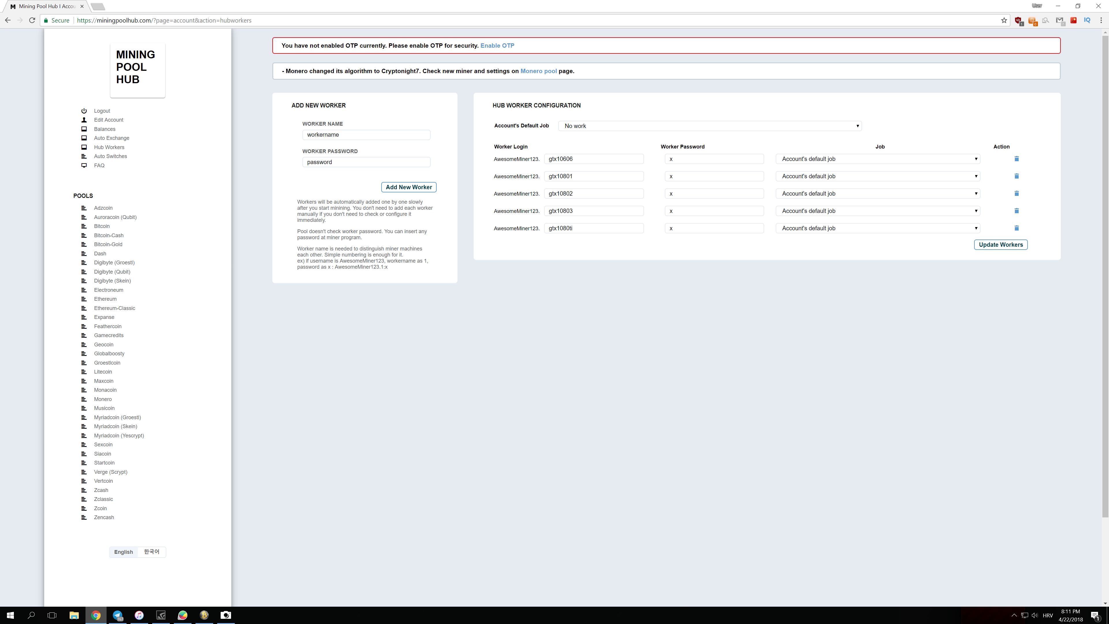
double_click(324, 134)
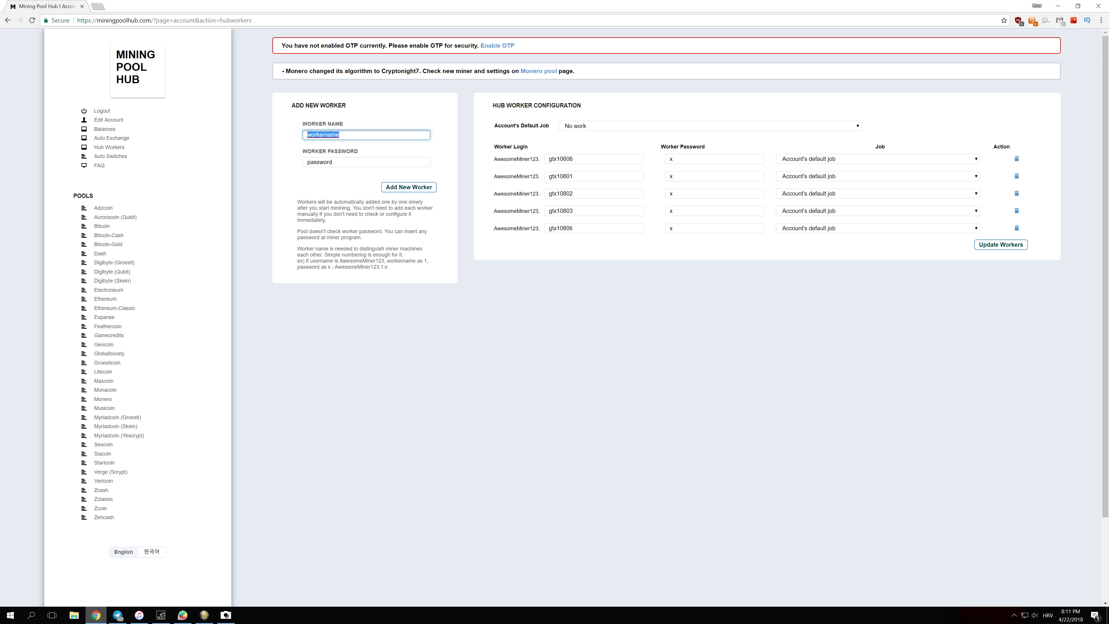
left_click_drag(573, 159, 570, 159)
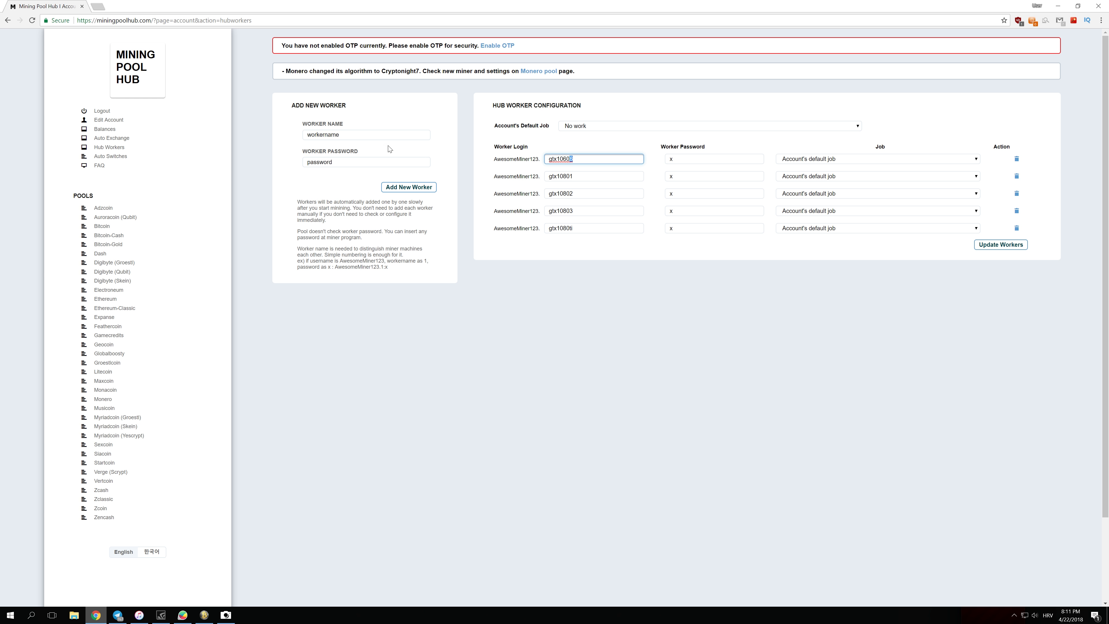
double_click(363, 134)
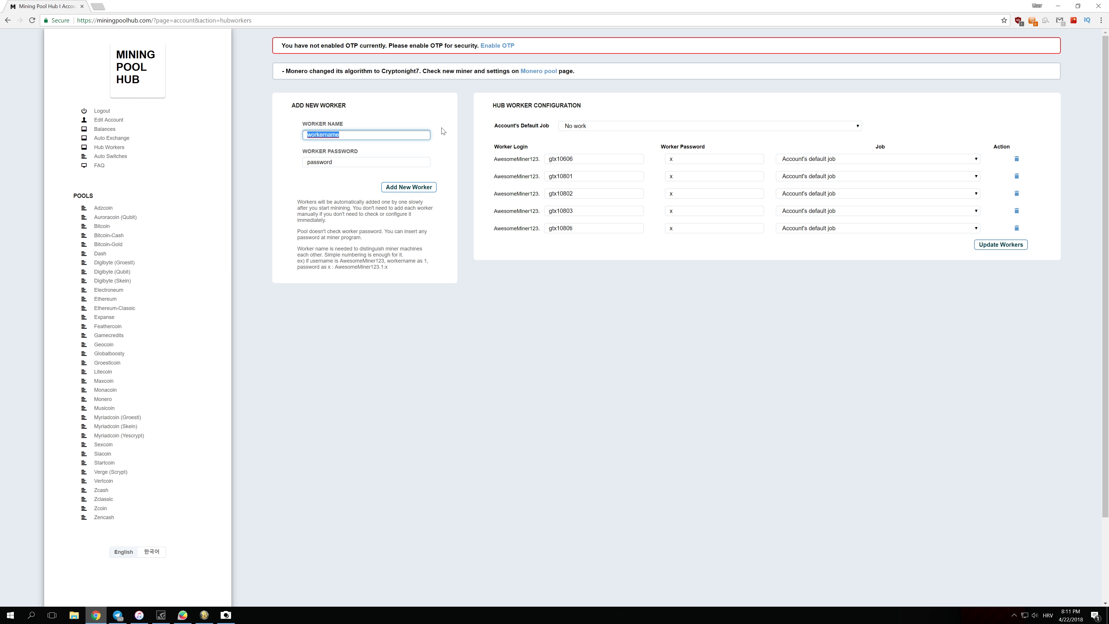
type("rx5801")
left_click(340, 162)
left_click_drag(332, 162, 295, 165)
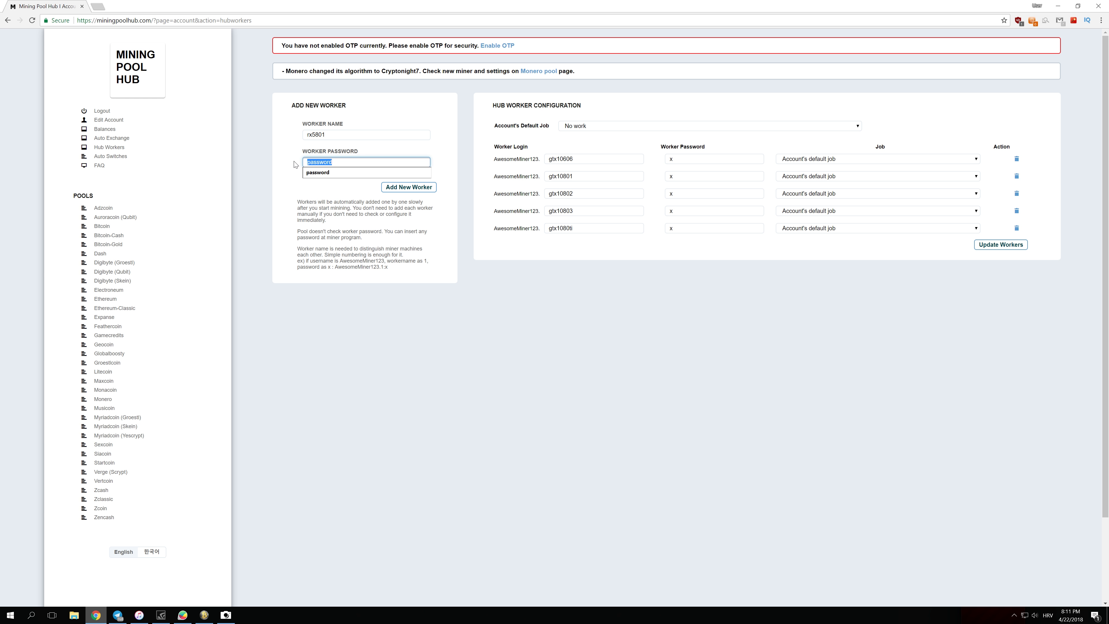
type("x")
Add the rx5801 worker and highlight the account prefix of the first Worker Login
left_click(412, 187)
left_click_drag(494, 147, 533, 151)
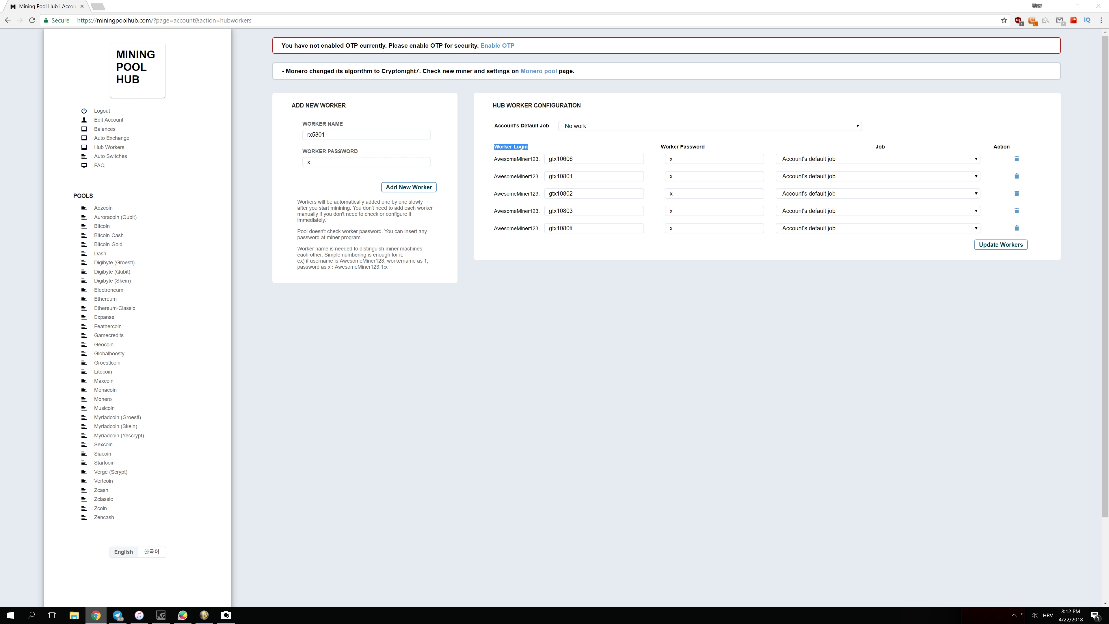
left_click_drag(494, 158, 539, 159)
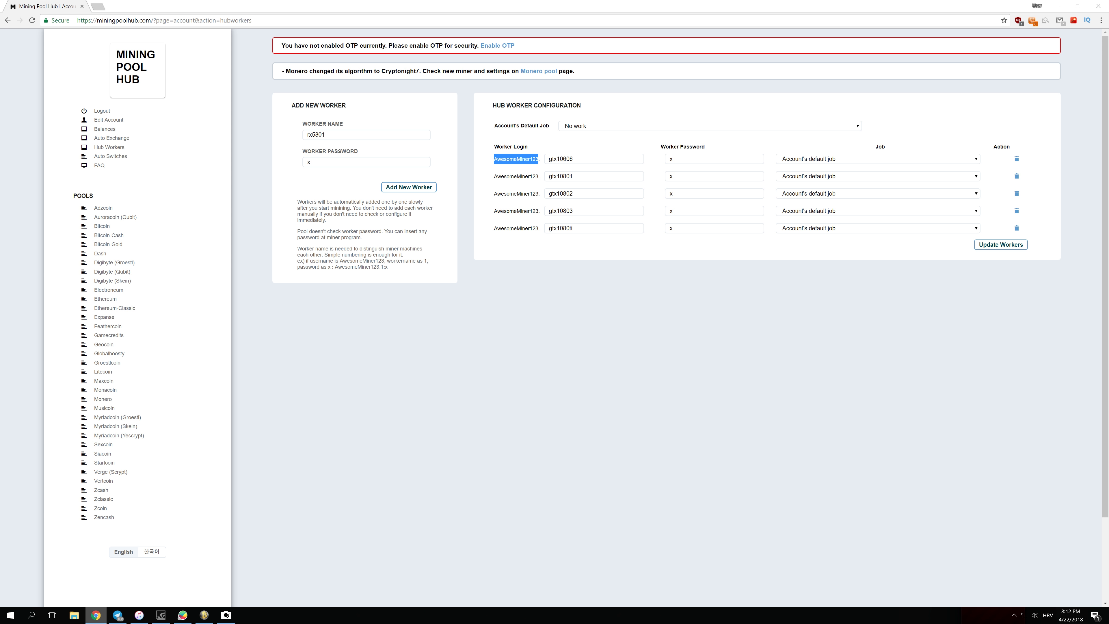
left_click_drag(538, 159, 541, 159)
left_click_drag(494, 159, 541, 158)
Highlight the gtx1080ti worker's login, then return to Awesome Miner's profit-switching settings
left_click(561, 229)
double_click(561, 228)
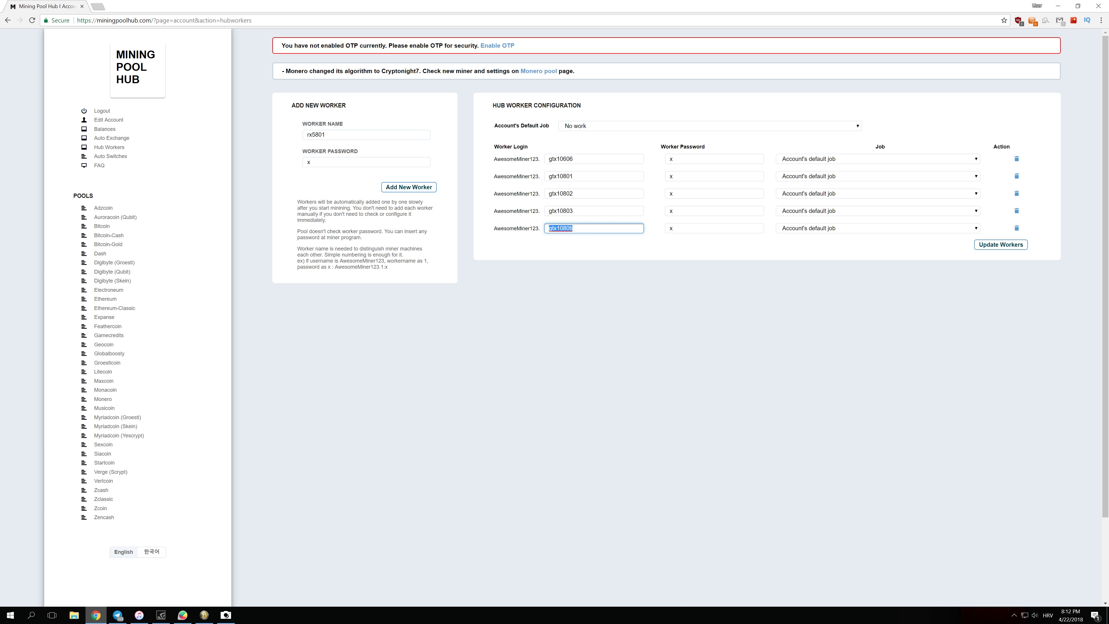
triple_click(517, 228)
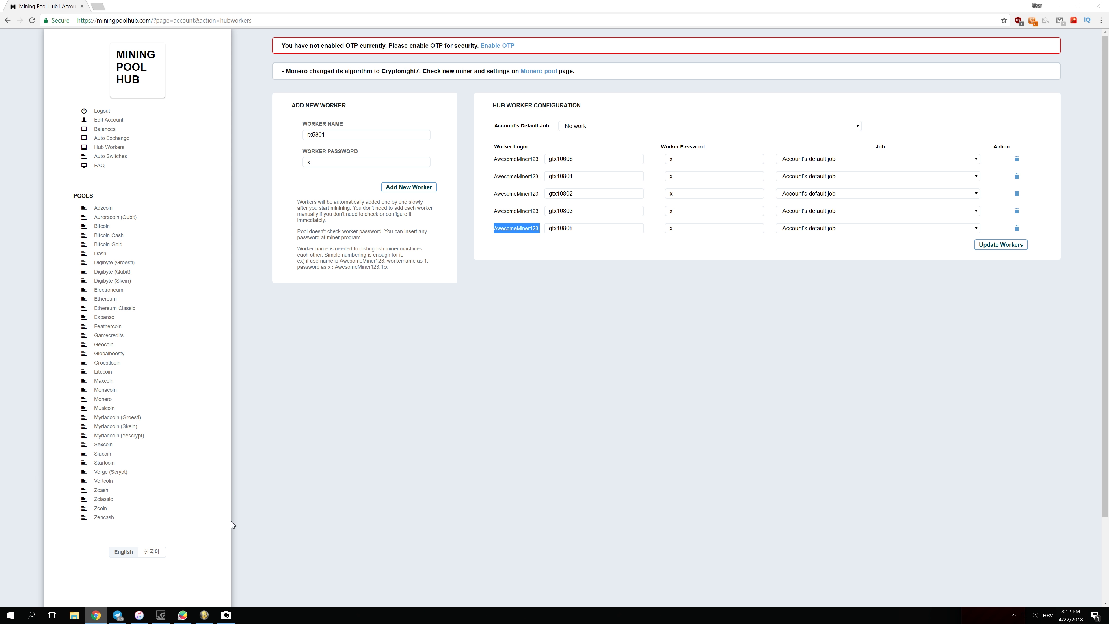
left_click(204, 616)
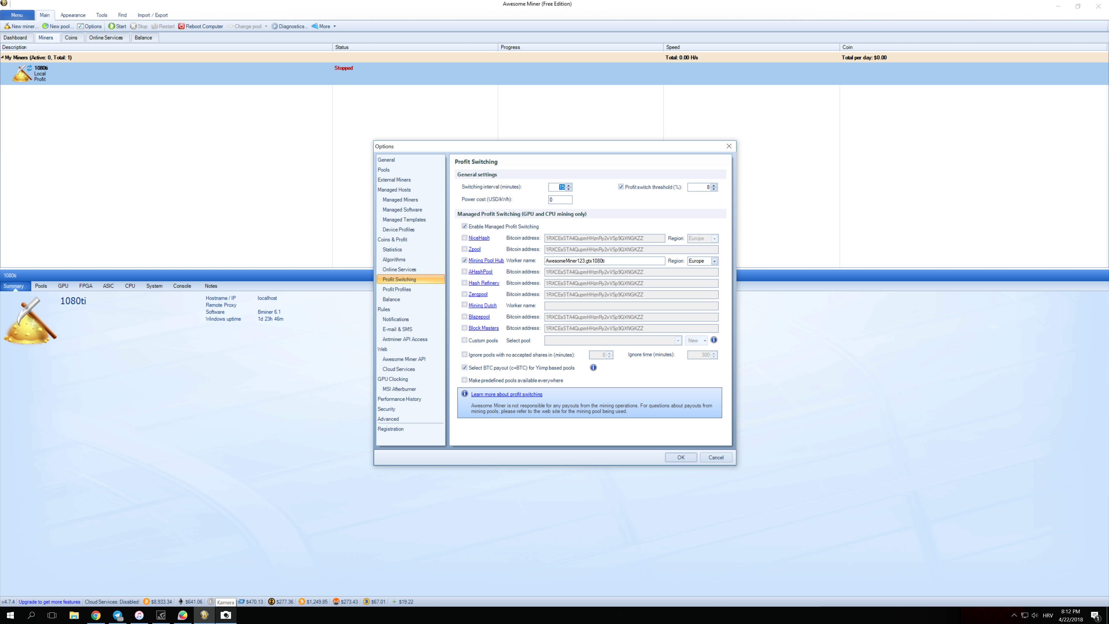
left_click_drag(607, 260, 546, 260)
left_click(587, 261)
left_click_drag(546, 261, 588, 261)
left_click(586, 261)
left_click(677, 454)
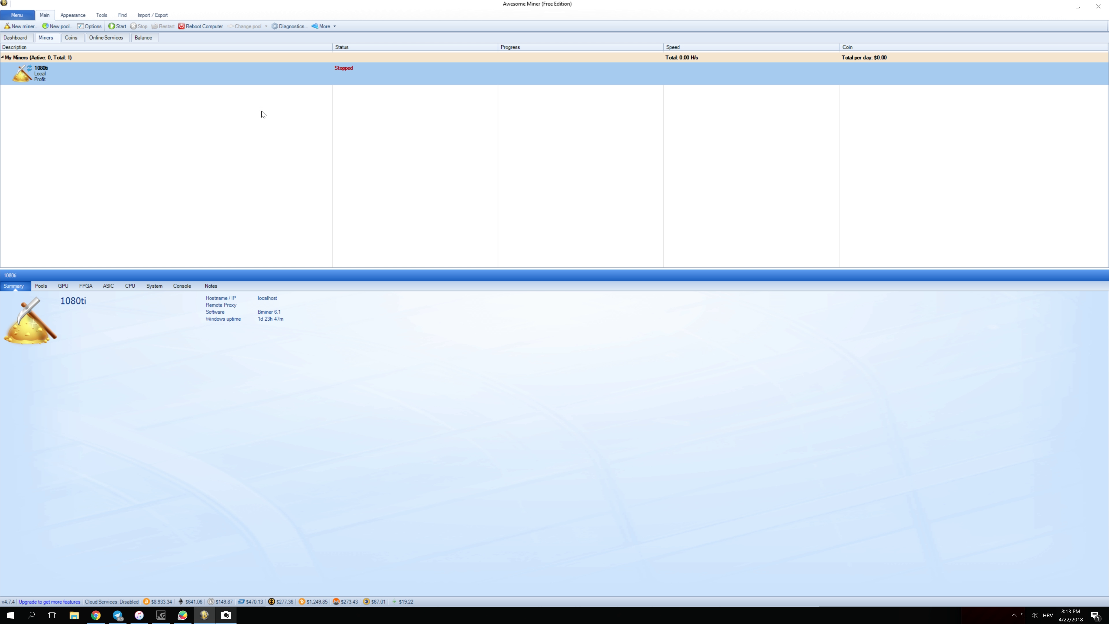
right_click(235, 80)
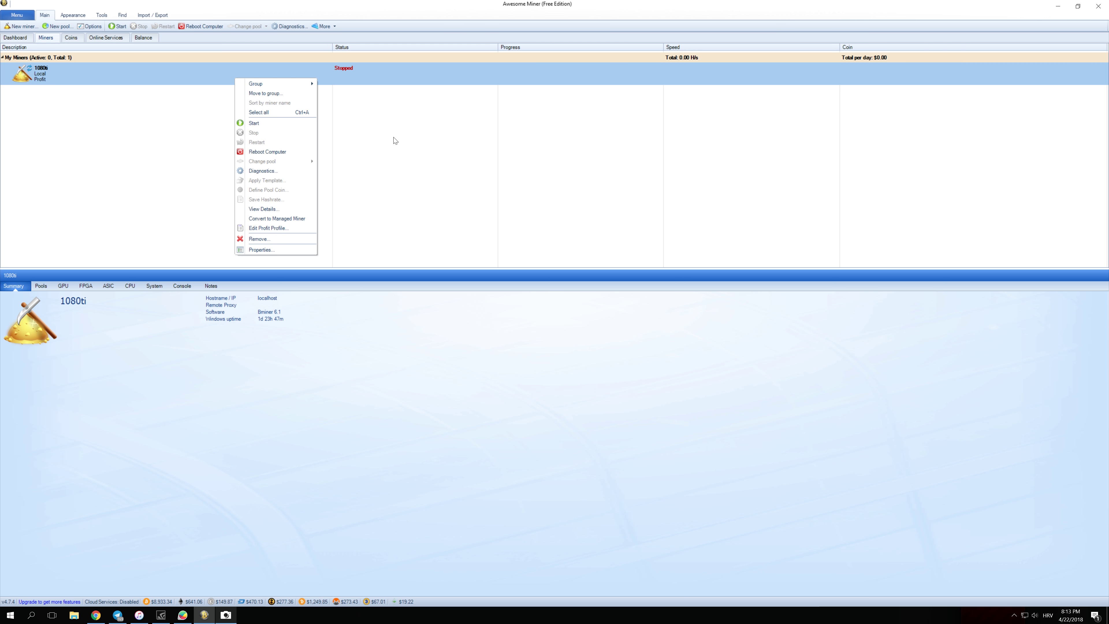
left_click(419, 148)
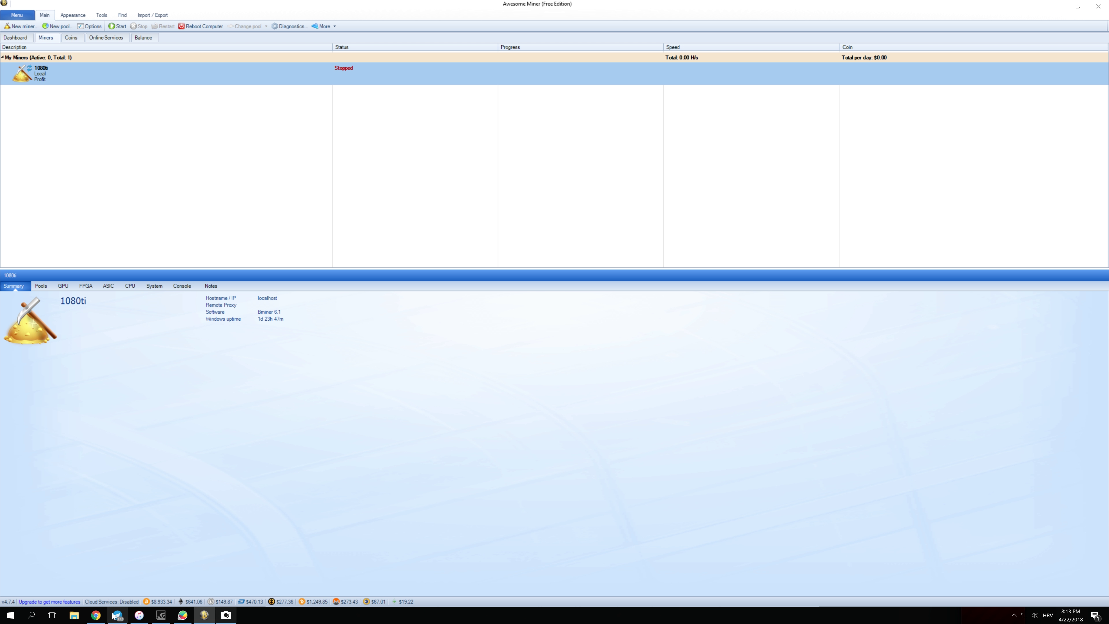
Switch to Chrome and open Mining Pool Hub's Balances page
left_click(95, 614)
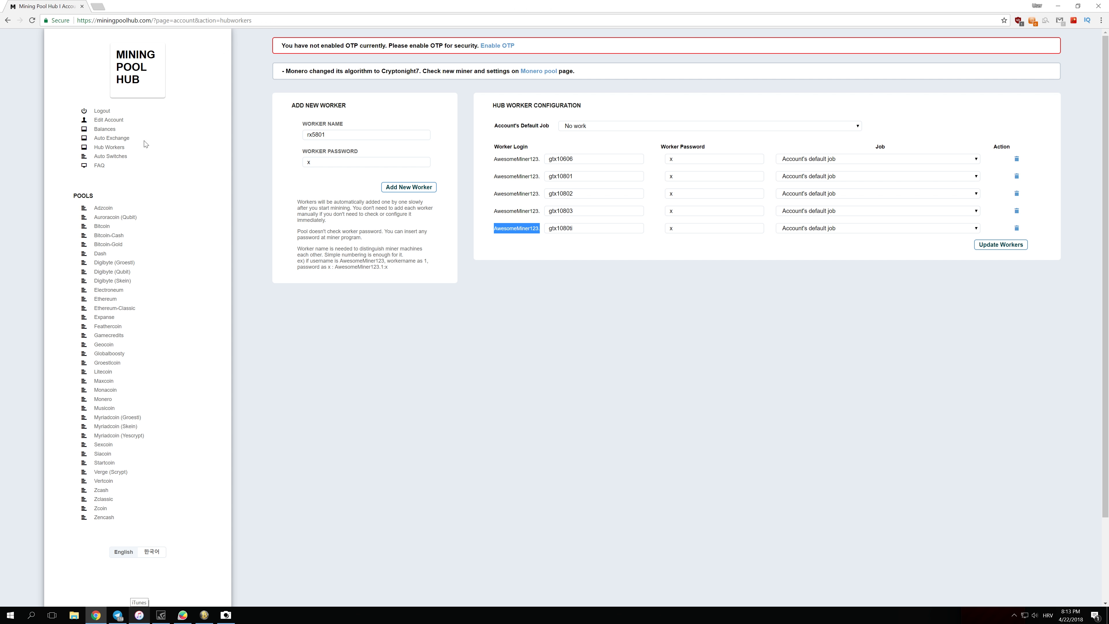
left_click(105, 130)
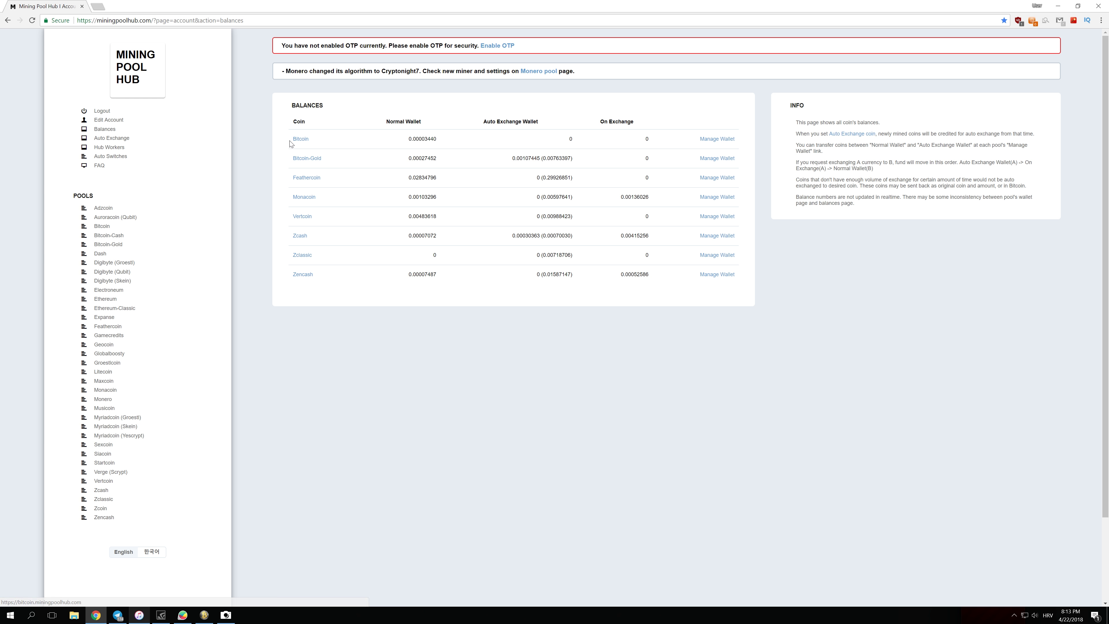
left_click_drag(291, 143, 287, 197)
left_click(326, 215)
left_click_drag(413, 158, 421, 159)
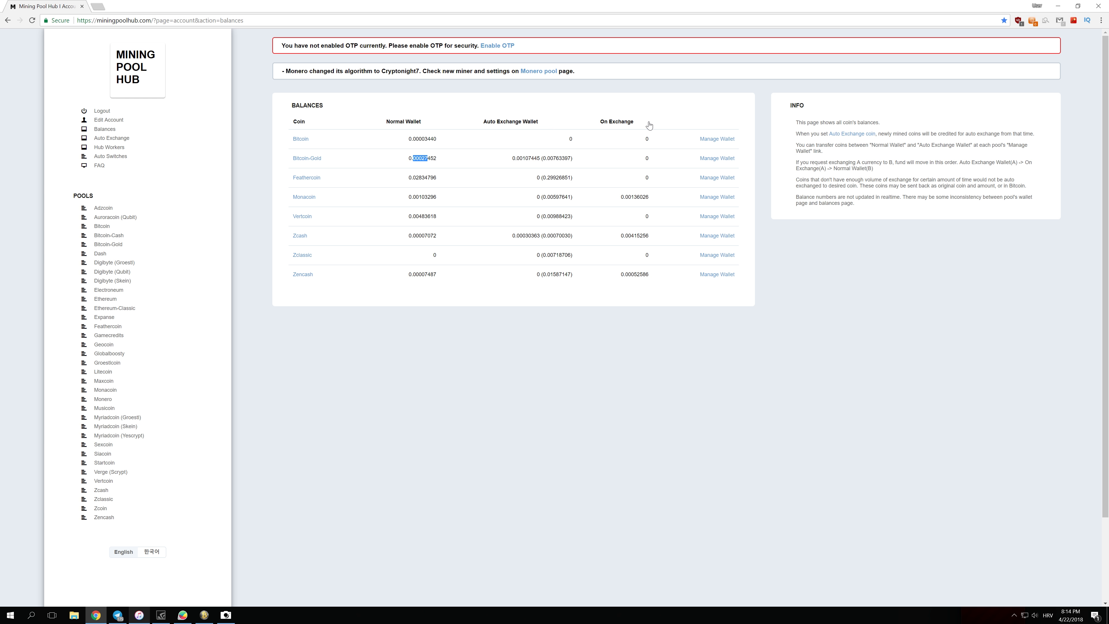
left_click(425, 157)
In a new Auto Exchange tab, keep Bitcoin as the exchange coin and update settings
middle_click(122, 141)
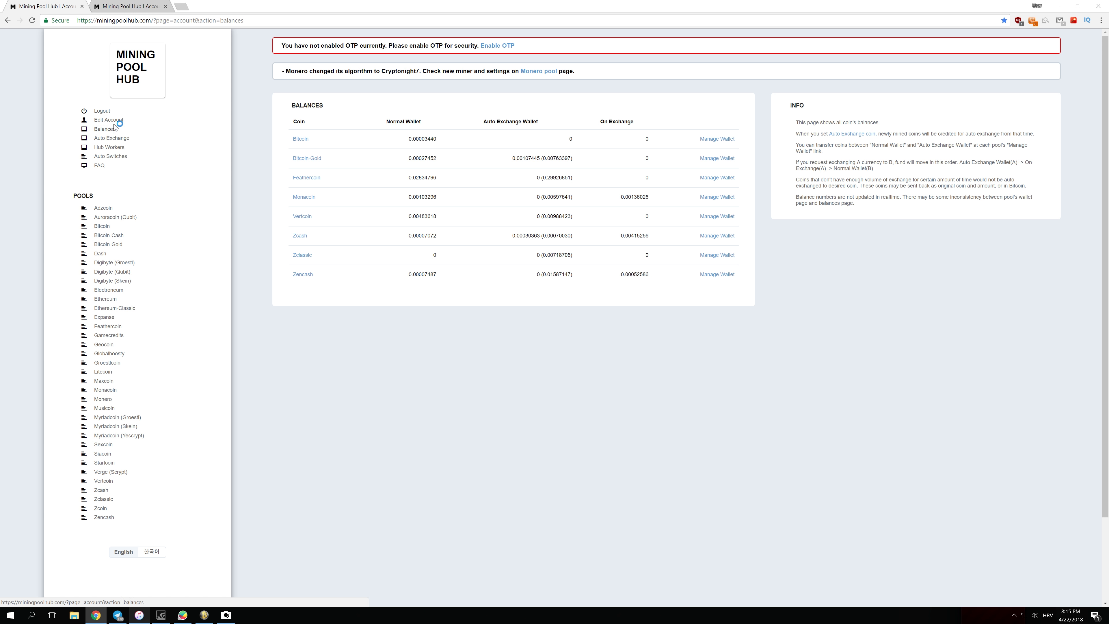
left_click(137, 5)
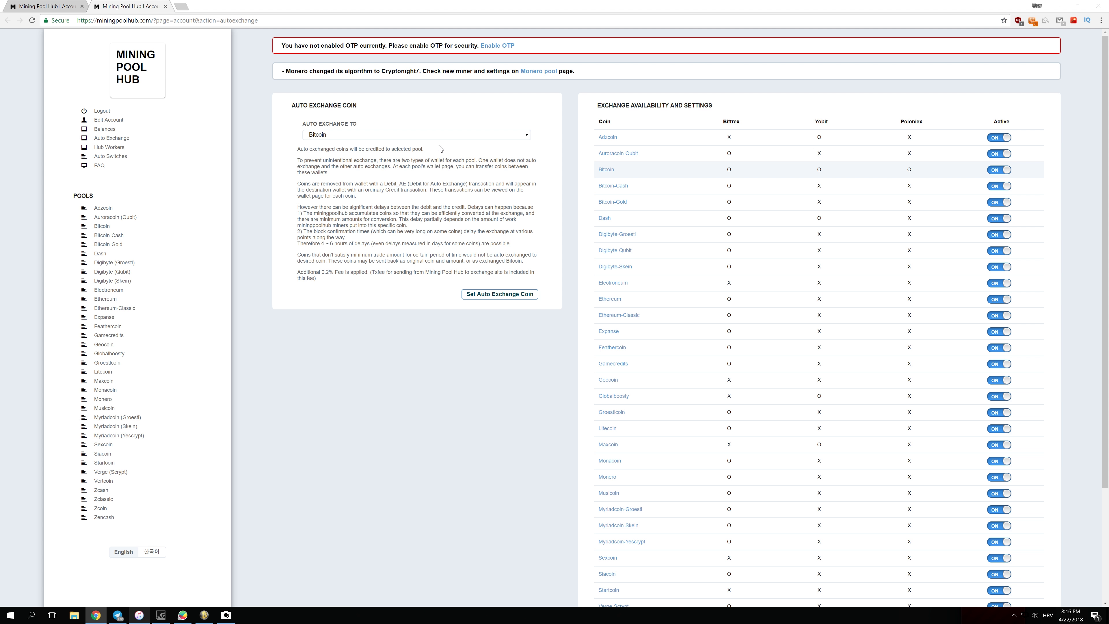
left_click(349, 136)
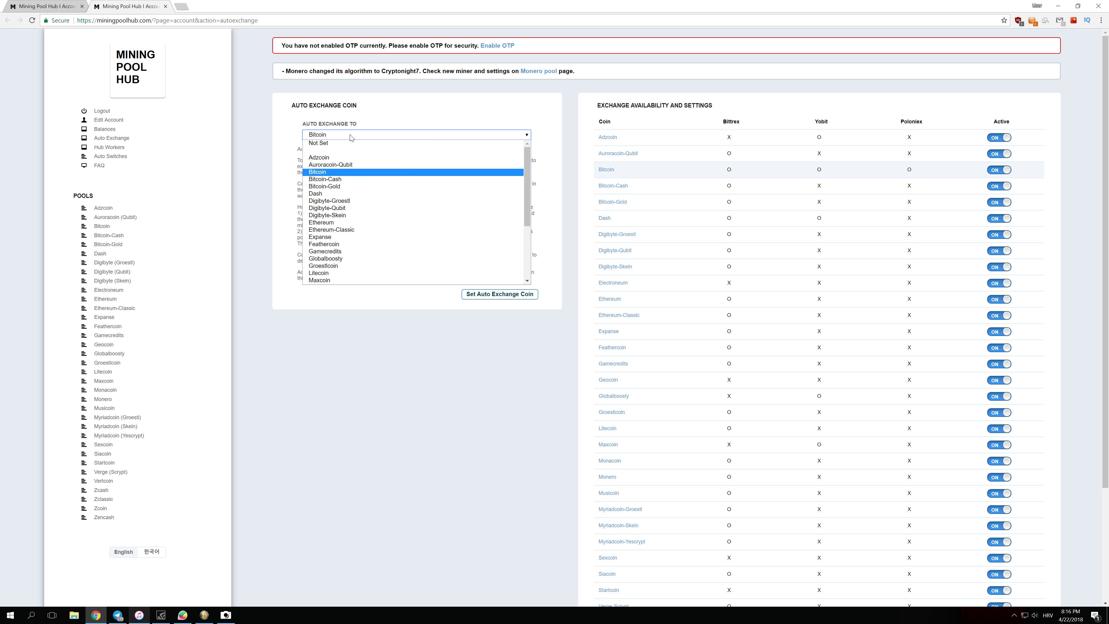
left_click(349, 173)
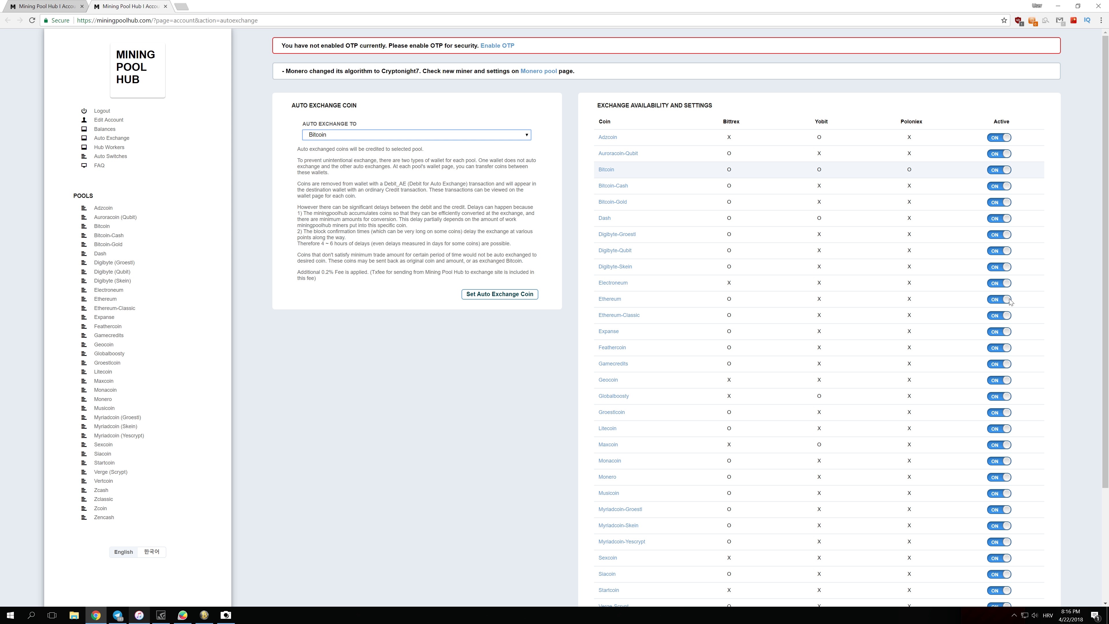
scroll(837, 338, "down", 3)
left_click(991, 562)
Back on Balances, highlight the Vertcoin, Bitcoin, Bitcoin-Gold and Monacoin wallet amounts
left_click(63, 5)
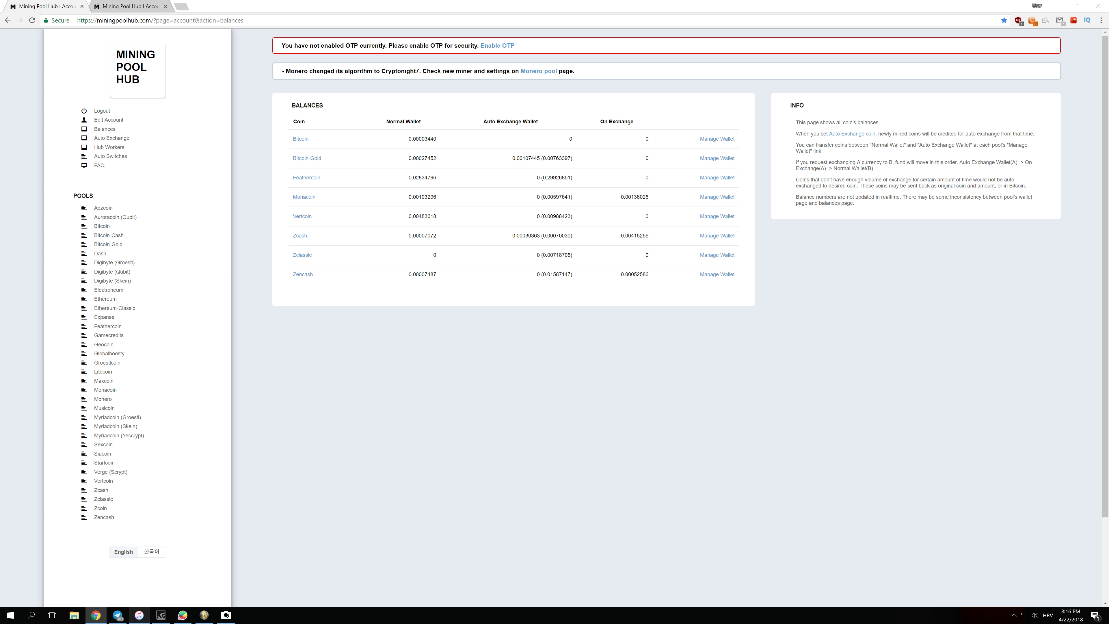
left_click_drag(408, 216, 442, 220)
left_click_drag(537, 216, 654, 219)
left_click_drag(406, 139, 439, 142)
left_click_drag(411, 158, 431, 158)
left_click_drag(512, 159, 571, 159)
left_click_drag(619, 197, 656, 201)
left_click(659, 203)
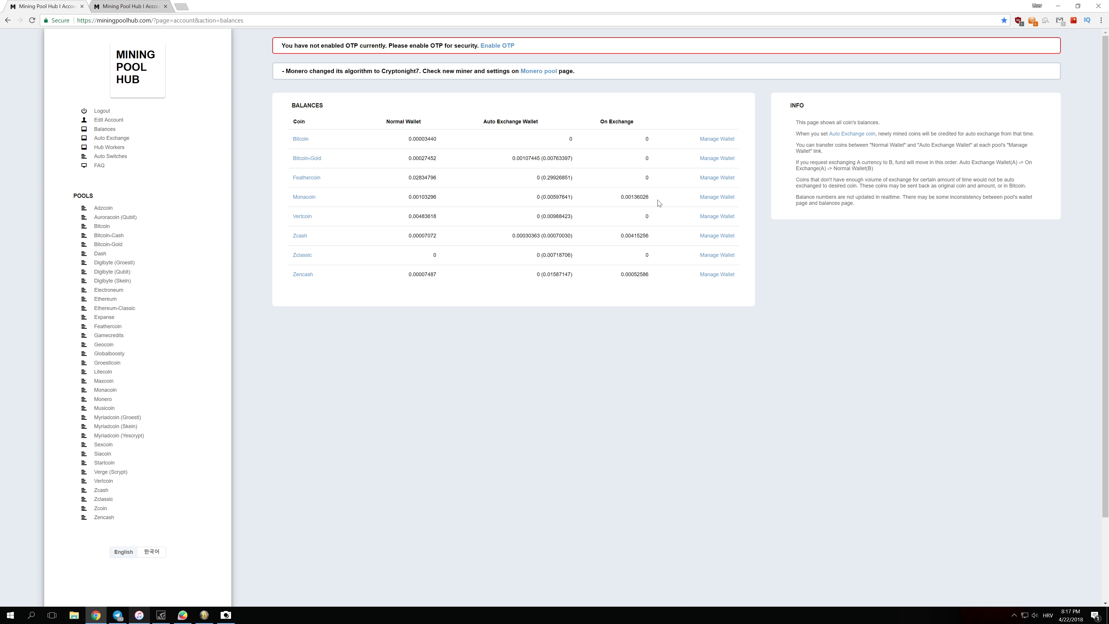